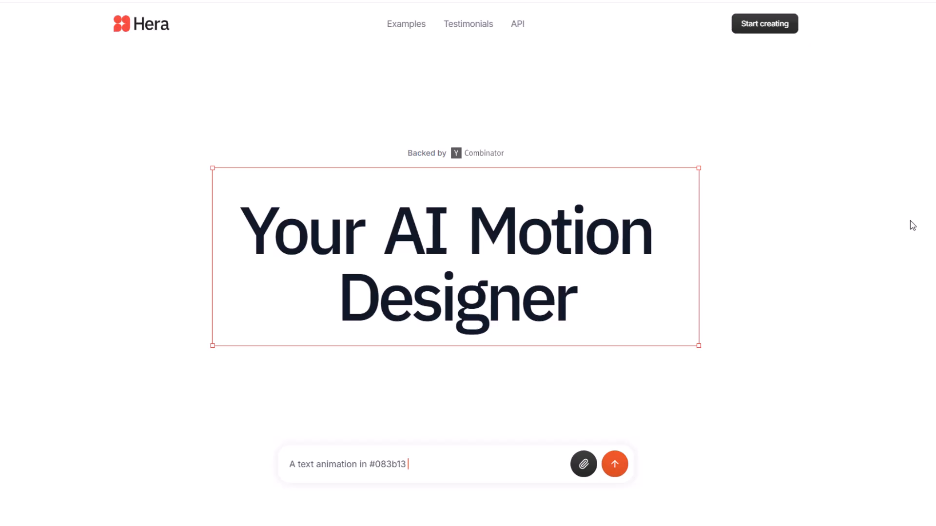
{"action": "scroll", "coordinate": [911, 226], "scroll_direction": "down", "scroll_amount": 8}
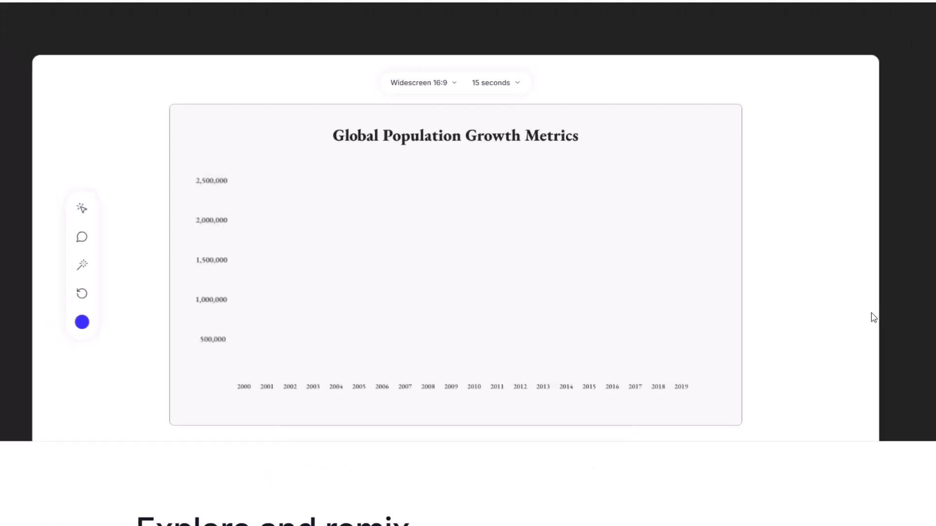
{"action": "scroll", "coordinate": [874, 315], "scroll_direction": "down", "scroll_amount": 10}
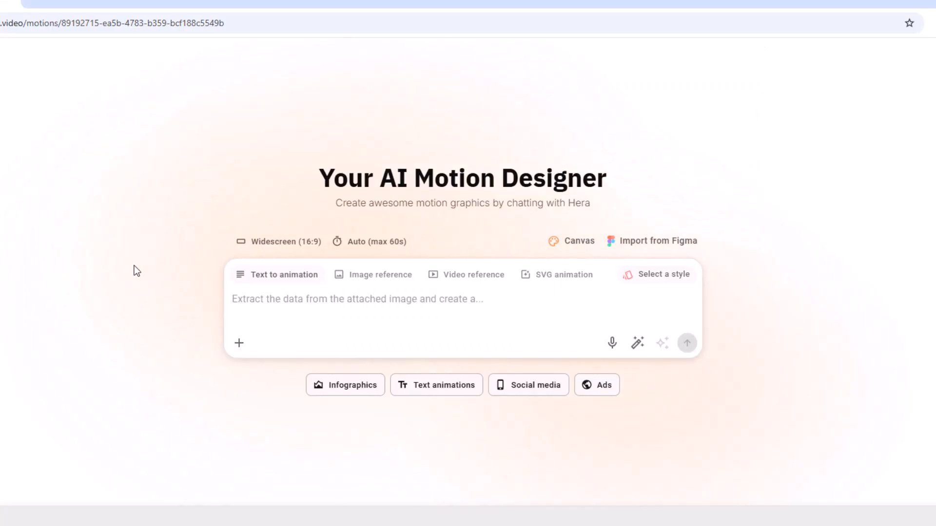
Step: Set the animation format to Widescreen (16:9) and the duration to 10s
{"action": "left_click", "coordinate": [313, 245]}
{"action": "left_click", "coordinate": [283, 266]}
{"action": "left_click", "coordinate": [389, 246]}
{"action": "left_click", "coordinate": [363, 327]}
Step: Look through the public style presets and close the style library without applying one
{"action": "left_click", "coordinate": [658, 275]}
{"action": "scroll", "coordinate": [200, 364], "scroll_direction": "down", "scroll_amount": 10}
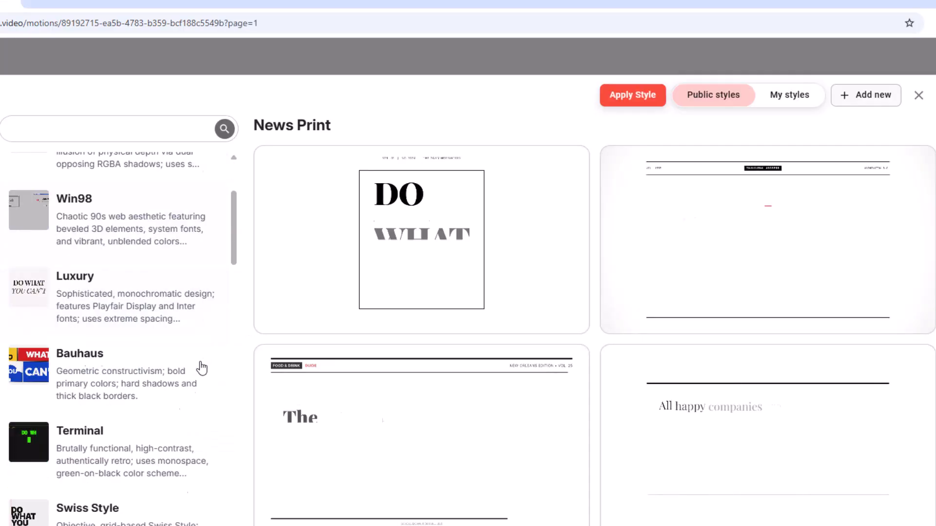
{"action": "left_click", "coordinate": [919, 98]}
Step: Choose the "Bar chart of the world population" example from the infographics prompts
{"action": "left_click", "coordinate": [353, 389]}
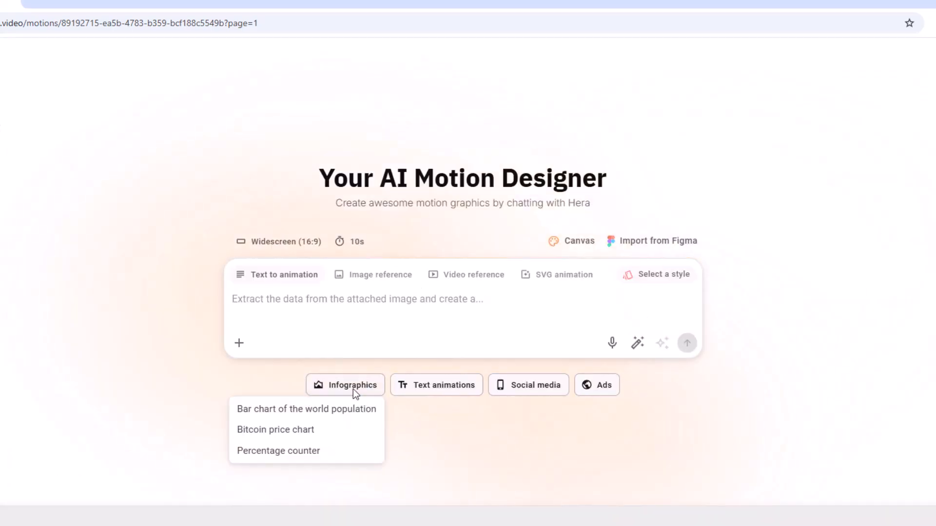
{"action": "left_click", "coordinate": [313, 416]}
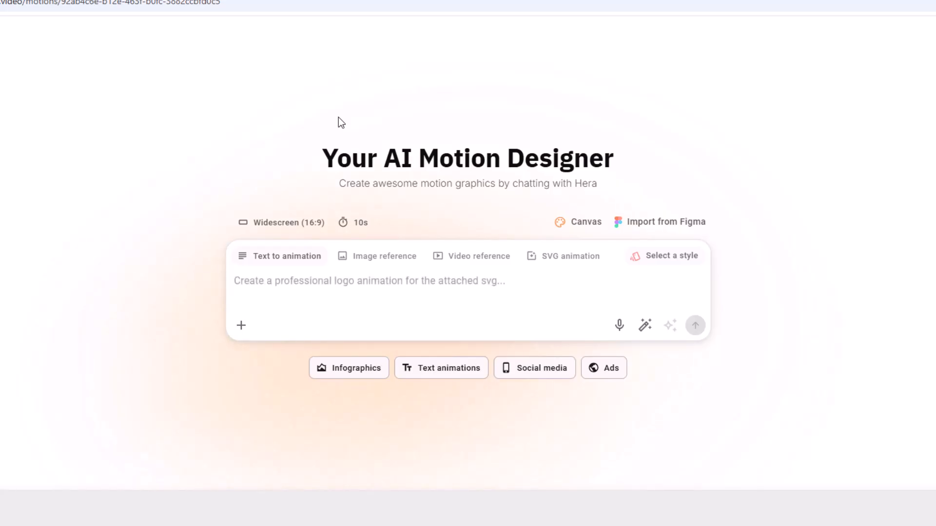
Step: Examine the aspect ratio, duration and attachment type options offered for a new animation
{"action": "left_click", "coordinate": [308, 222]}
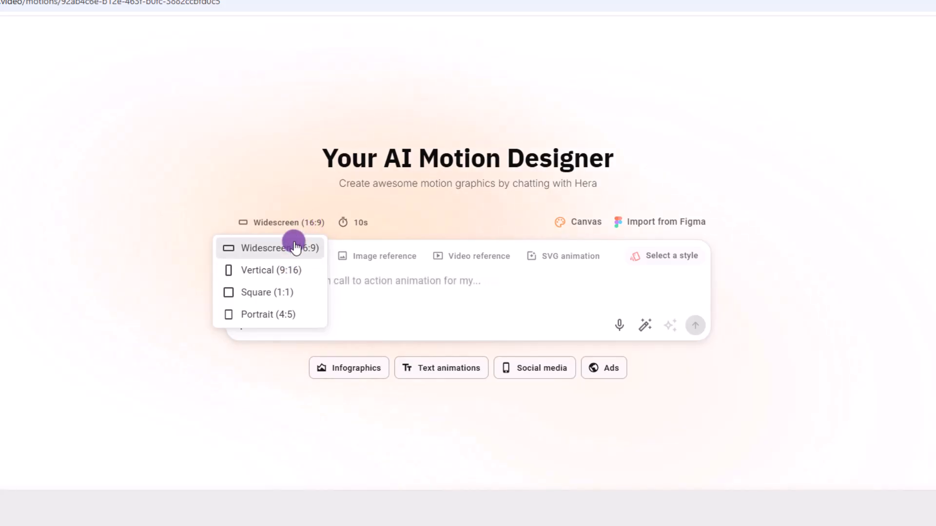
{"action": "left_click", "coordinate": [365, 220]}
{"action": "left_click", "coordinate": [365, 221]}
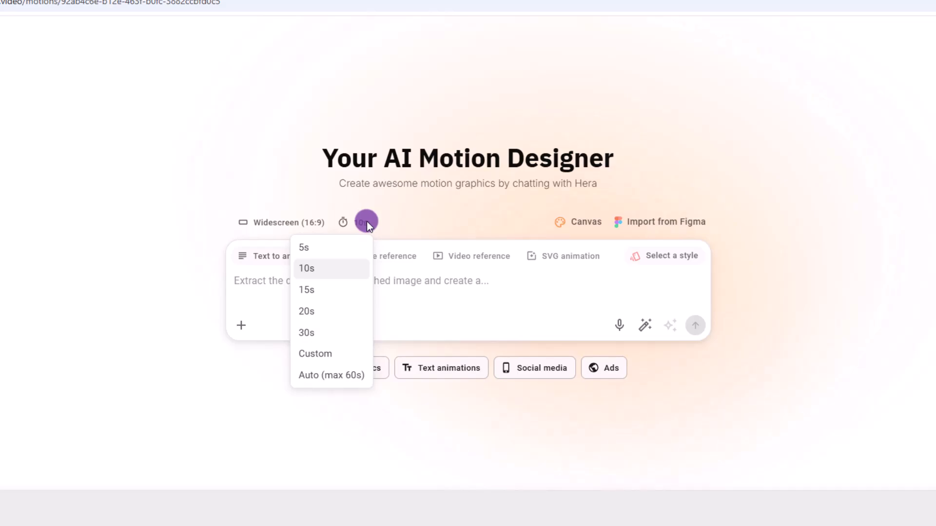
{"action": "left_click", "coordinate": [464, 217]}
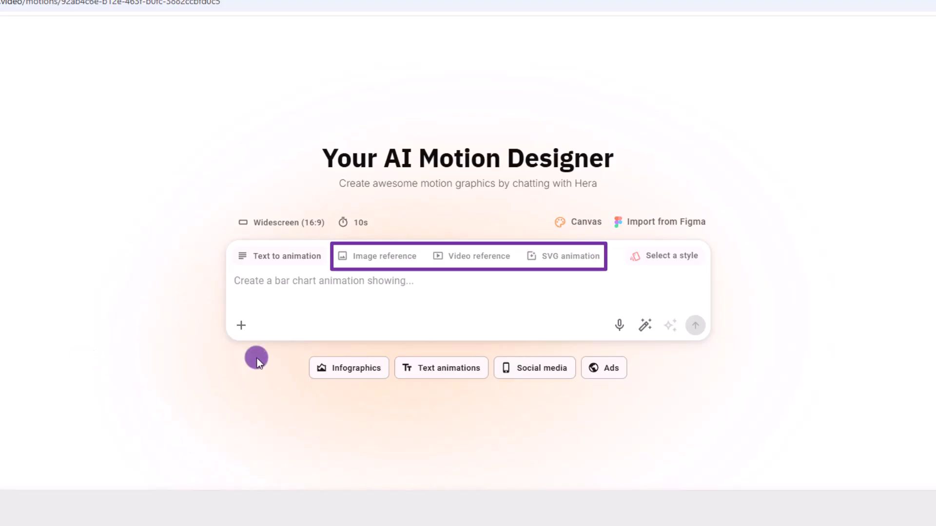
{"action": "left_click", "coordinate": [246, 326]}
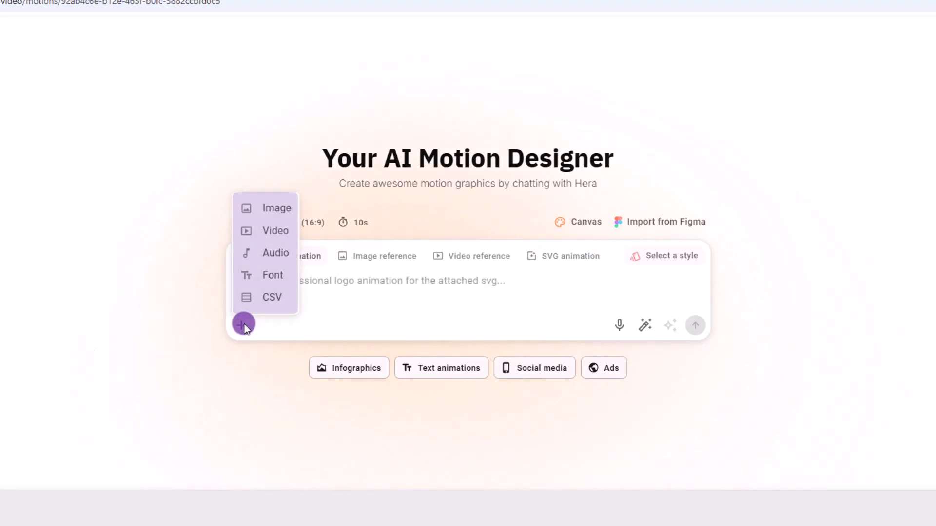
{"action": "left_click", "coordinate": [236, 382]}
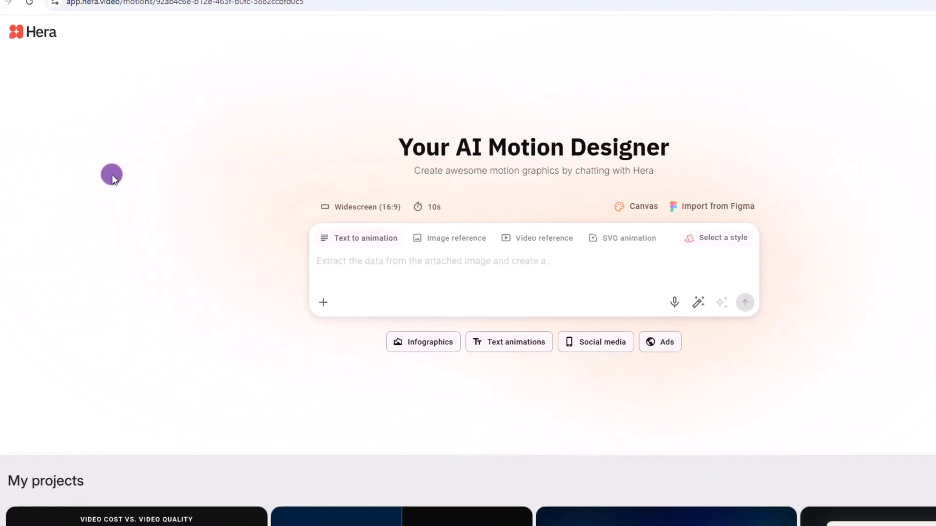
Step: Open the template gallery and look through the available animation templates
{"action": "left_click", "coordinate": [11, 31]}
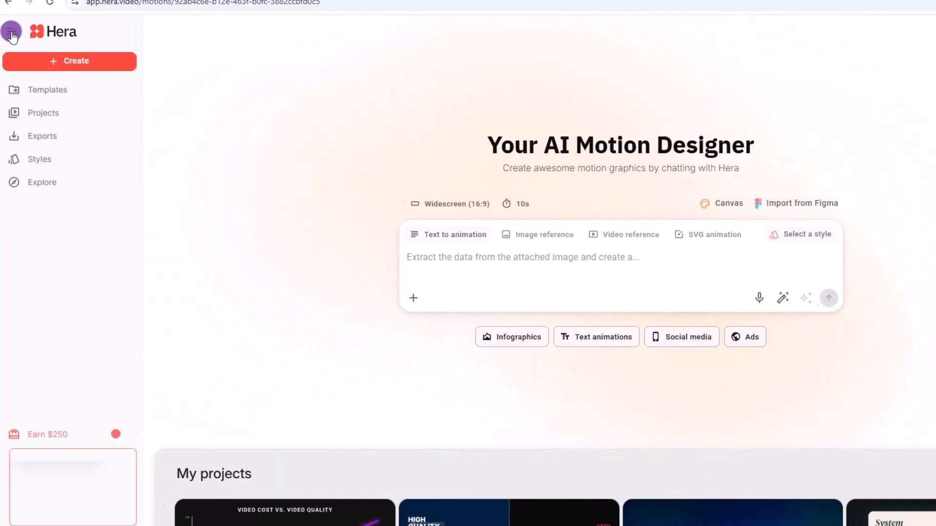
{"action": "left_click", "coordinate": [48, 91]}
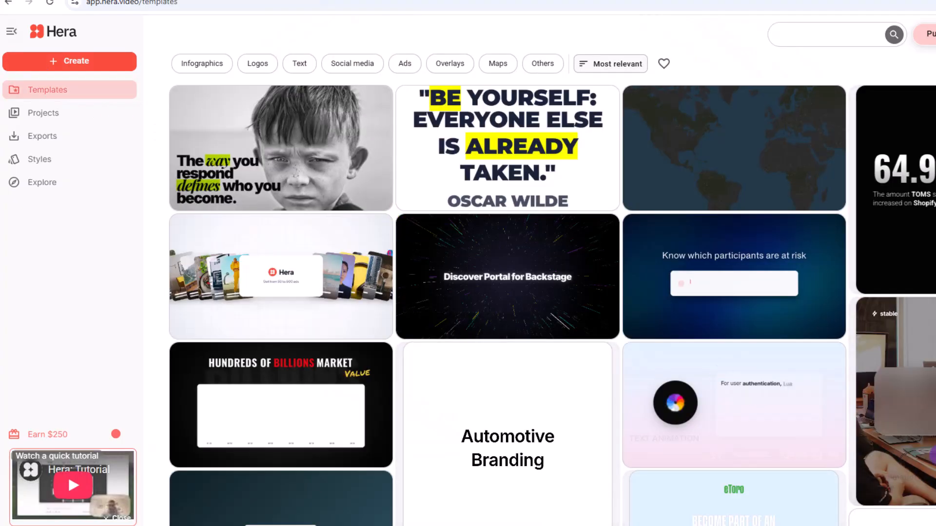
{"action": "scroll", "coordinate": [394, 225], "scroll_direction": "down", "scroll_amount": 2}
{"action": "scroll", "coordinate": [507, 270], "scroll_direction": "down", "scroll_amount": 7}
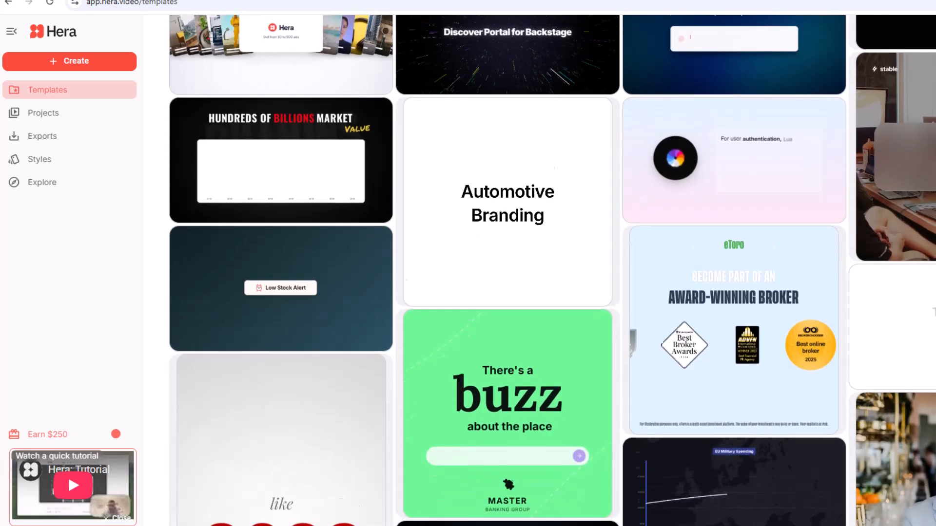
Step: Start a new blank project in Widescreen (16:9) format with a duration of 5s
{"action": "left_click", "coordinate": [99, 63]}
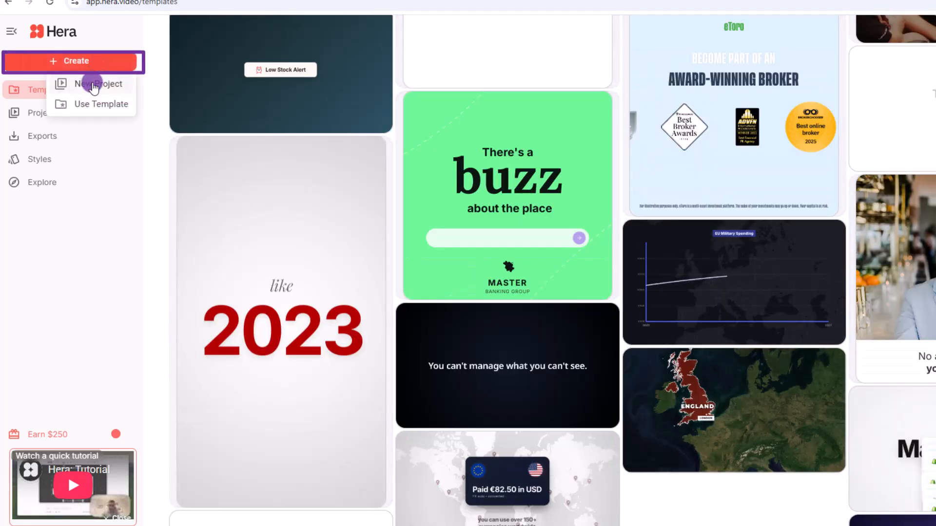
{"action": "left_click", "coordinate": [94, 86]}
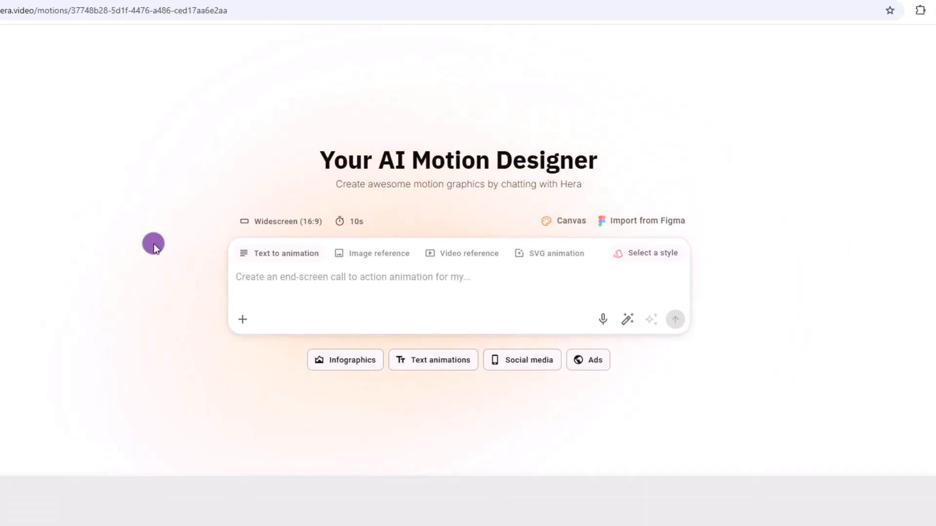
{"action": "left_click", "coordinate": [293, 221]}
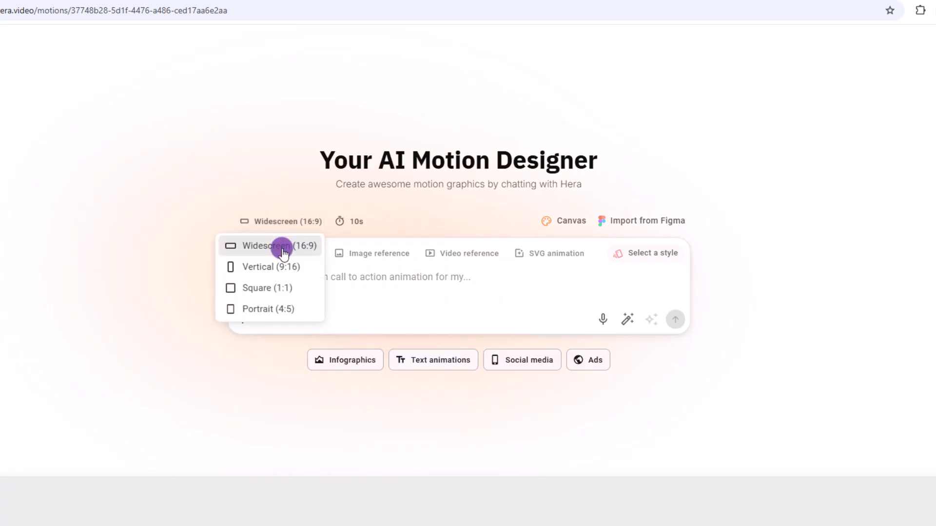
{"action": "left_click", "coordinate": [283, 249]}
{"action": "left_click", "coordinate": [355, 220]}
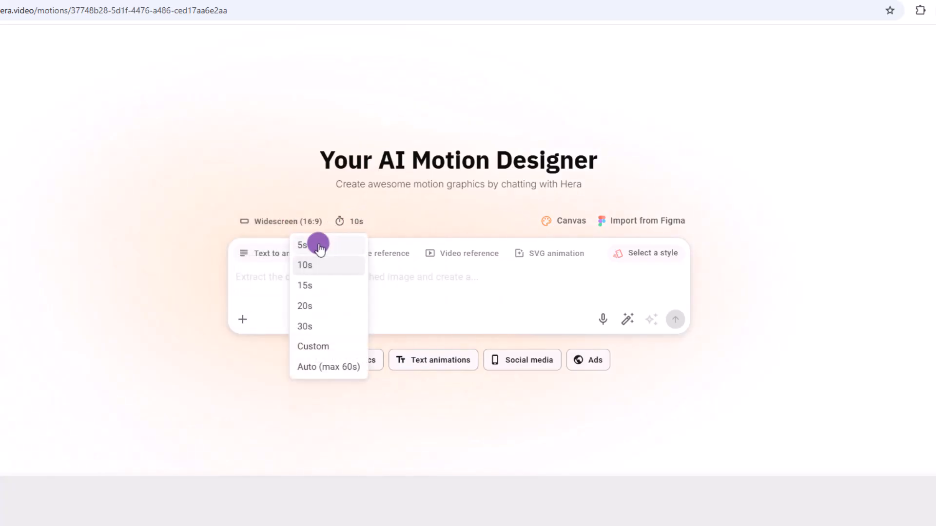
{"action": "left_click", "coordinate": [321, 246]}
Step: Enter the prompt "create a candlestick chart showing the movement of a stock price over time" and have the AI enhance it
{"action": "left_click", "coordinate": [282, 269]}
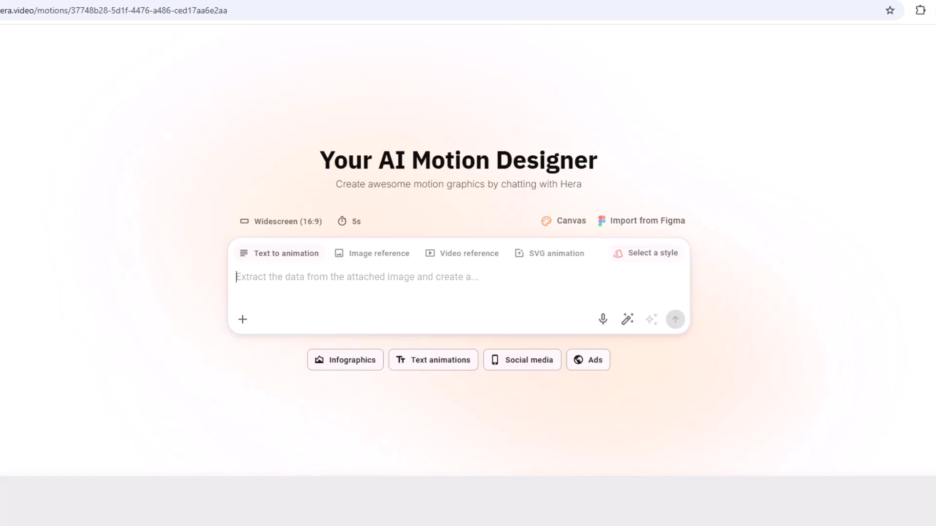
{"action": "type", "text": "create a candlestick chart showing the movement of a stock price over time"}
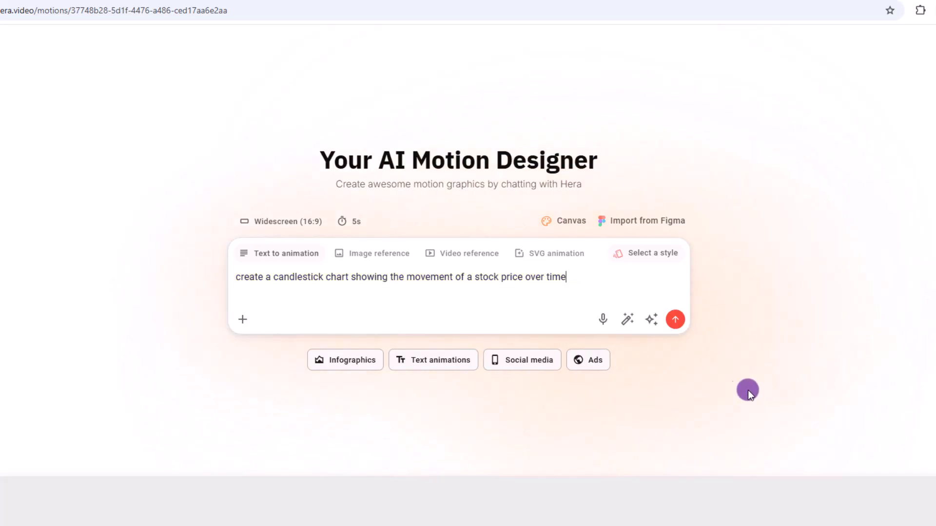
{"action": "left_click", "coordinate": [652, 321]}
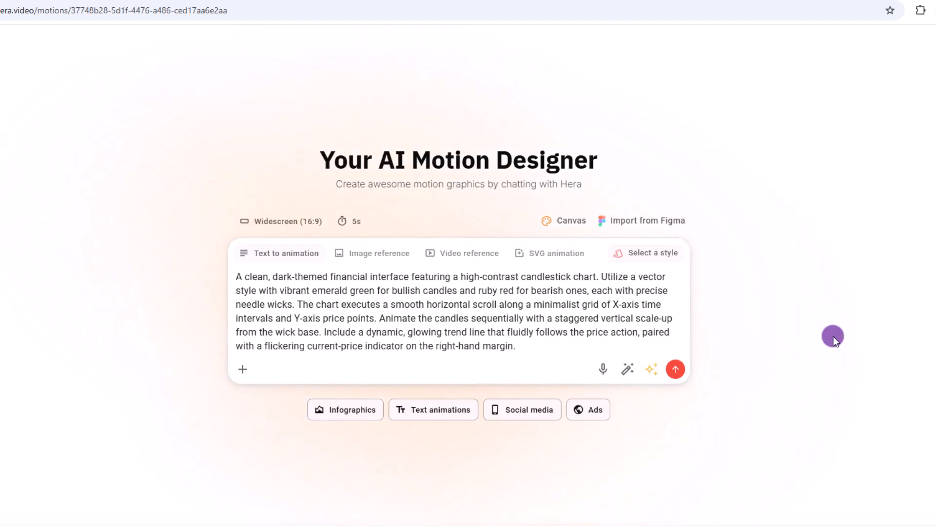
Step: Generate the candlestick chart animation from the enhanced prompt and play it back
{"action": "left_click", "coordinate": [676, 369]}
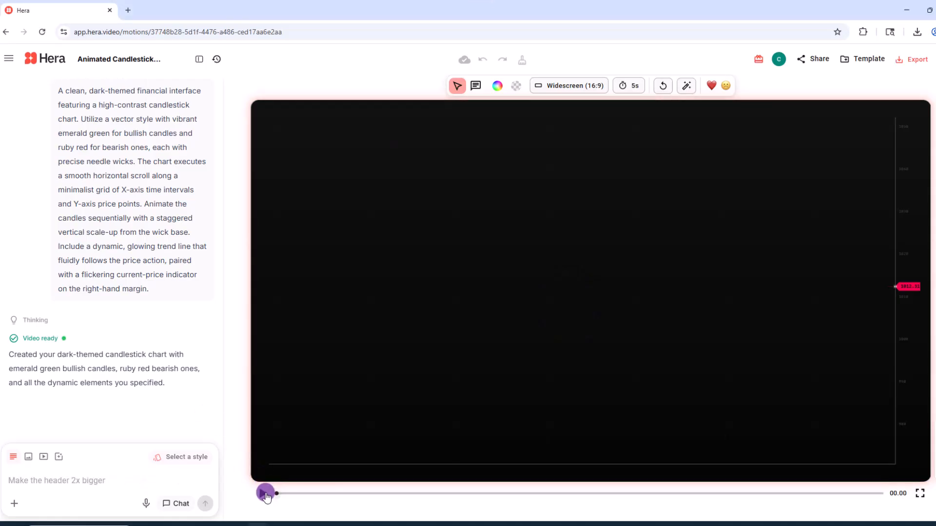
{"action": "left_click", "coordinate": [269, 495]}
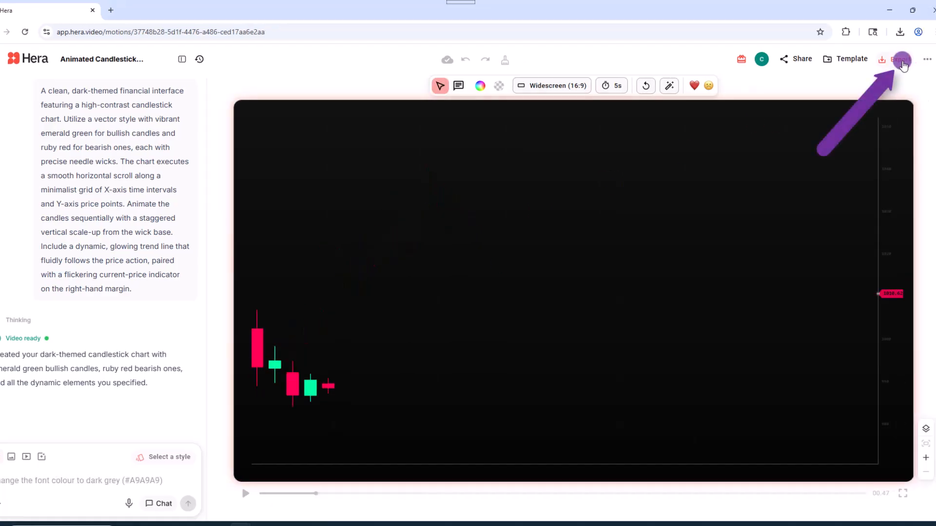
Step: Review the resolution, background, format and frame rate options for exporting the video, without exporting it
{"action": "left_click", "coordinate": [901, 60]}
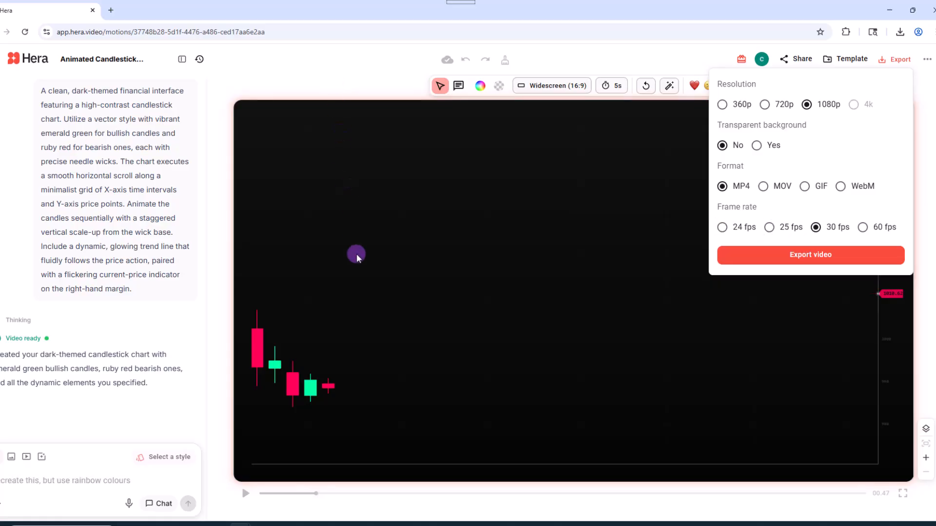
{"action": "left_click", "coordinate": [352, 233]}
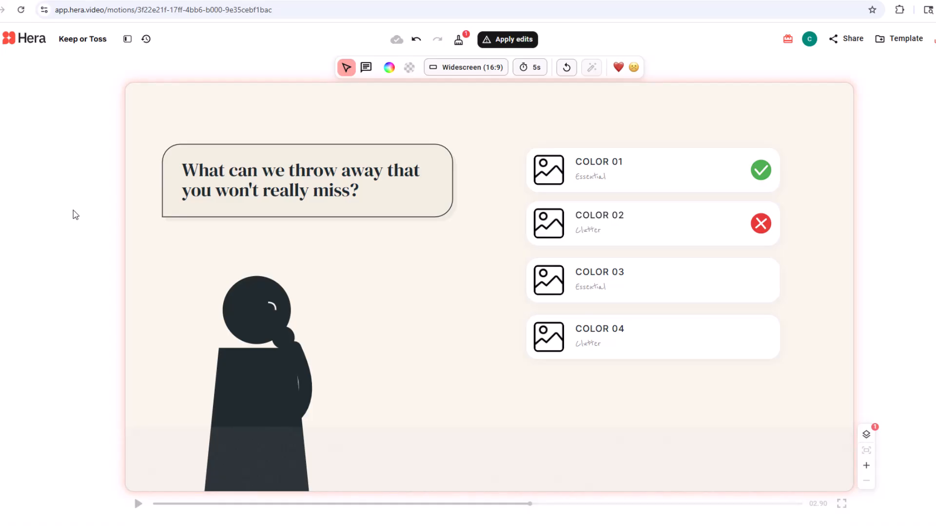
Step: Try out selecting the speech-bubble heading and opening a Point and prompt request on the COLOR 01 icon, leaving the request empty
{"action": "left_click", "coordinate": [73, 211]}
{"action": "left_click", "coordinate": [295, 177]}
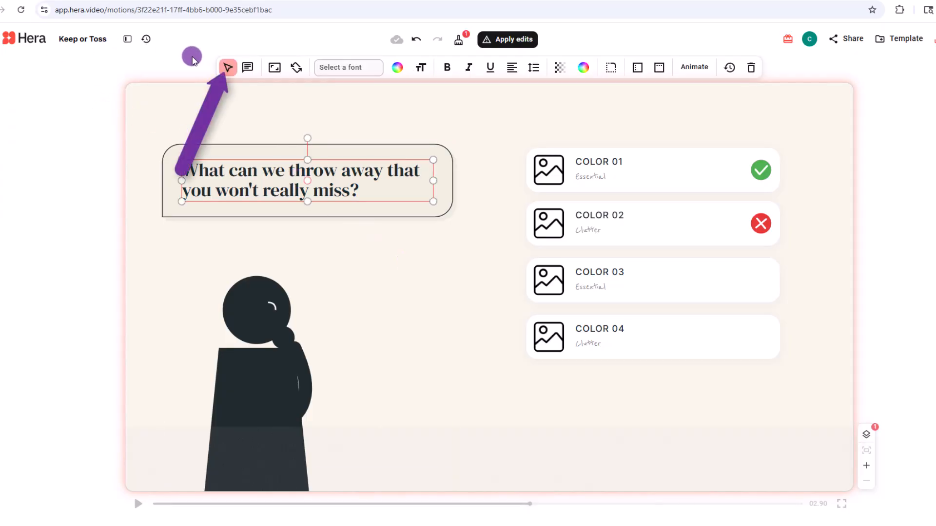
{"action": "left_click", "coordinate": [368, 69]}
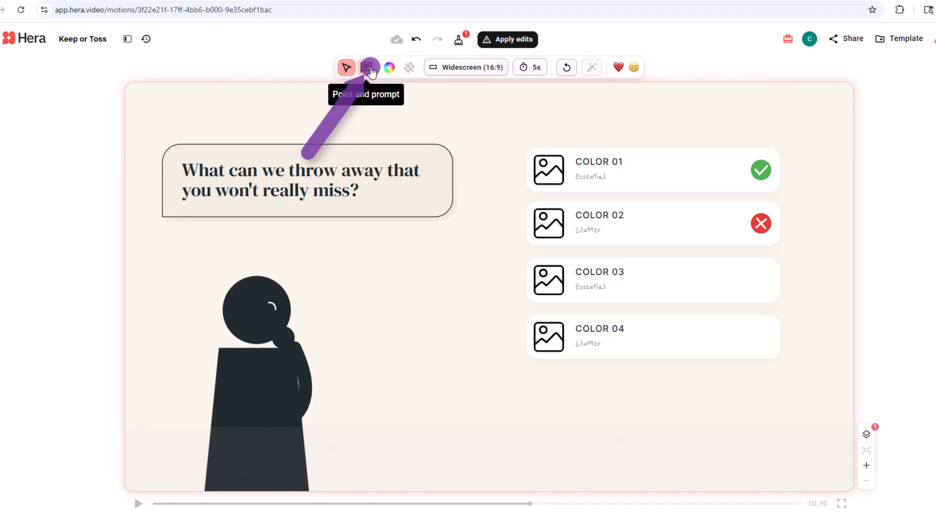
{"action": "left_click", "coordinate": [556, 170]}
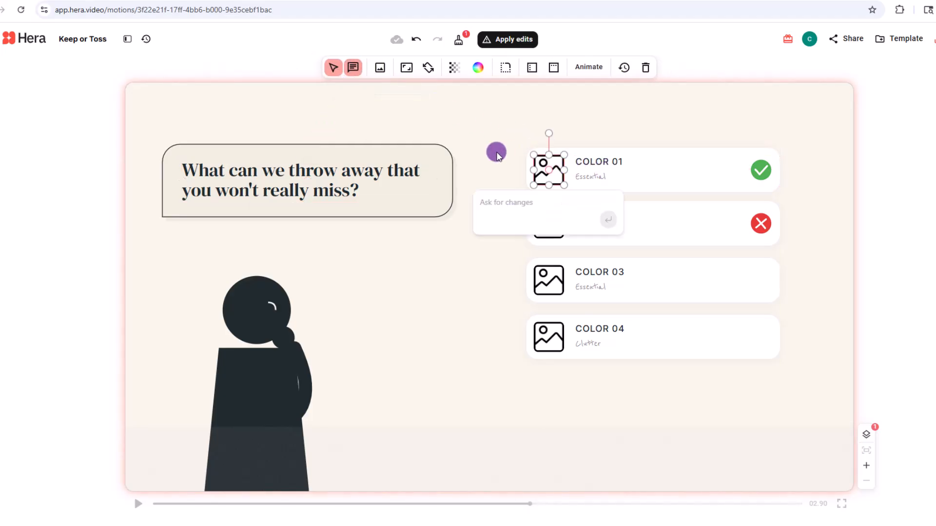
{"action": "left_click", "coordinate": [758, 350]}
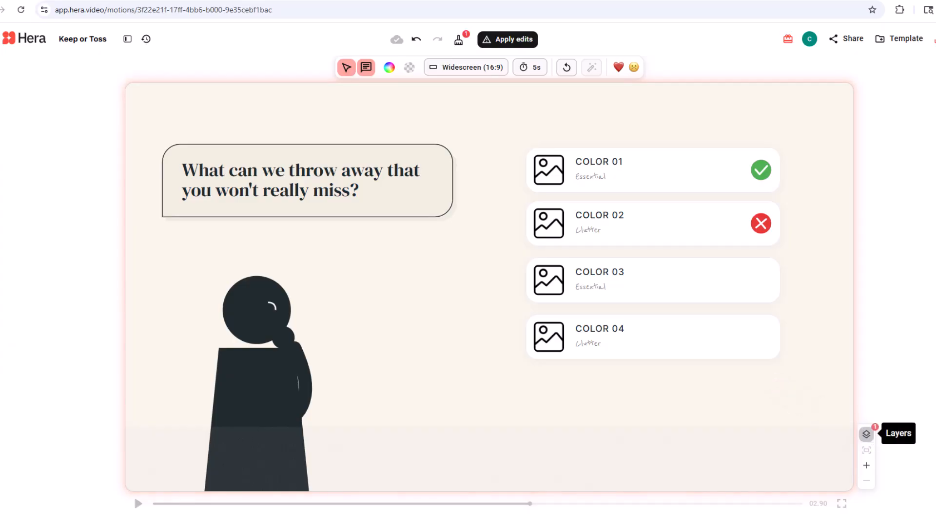
Step: Display the layers of the Keep or Toss animation and look through the list
{"action": "left_click", "coordinate": [878, 439]}
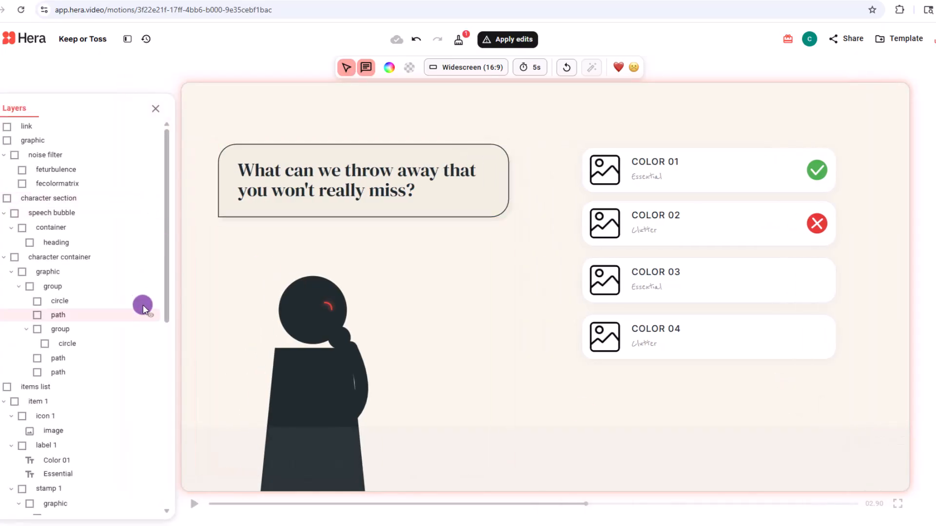
{"action": "scroll", "coordinate": [140, 296], "scroll_direction": "down", "scroll_amount": 3}
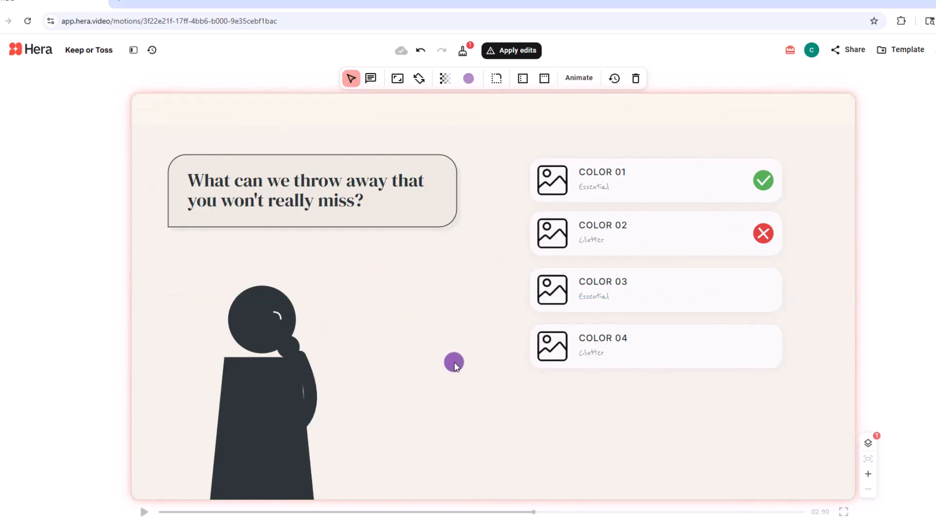
Step: Move the translucent overlay towards the canvas's lower-right area, and open the chat sidebar with the speech-bubble heading selected
{"action": "left_click", "coordinate": [583, 481]}
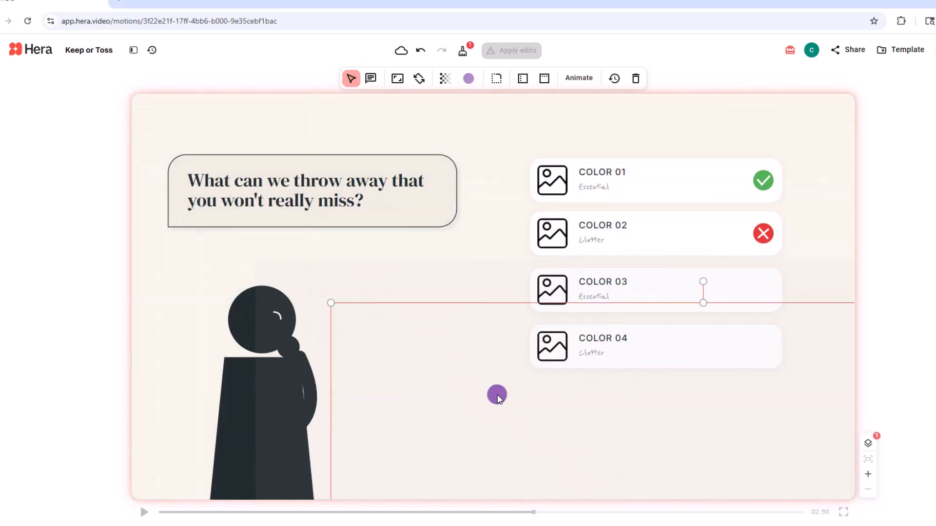
{"action": "left_click", "coordinate": [306, 193]}
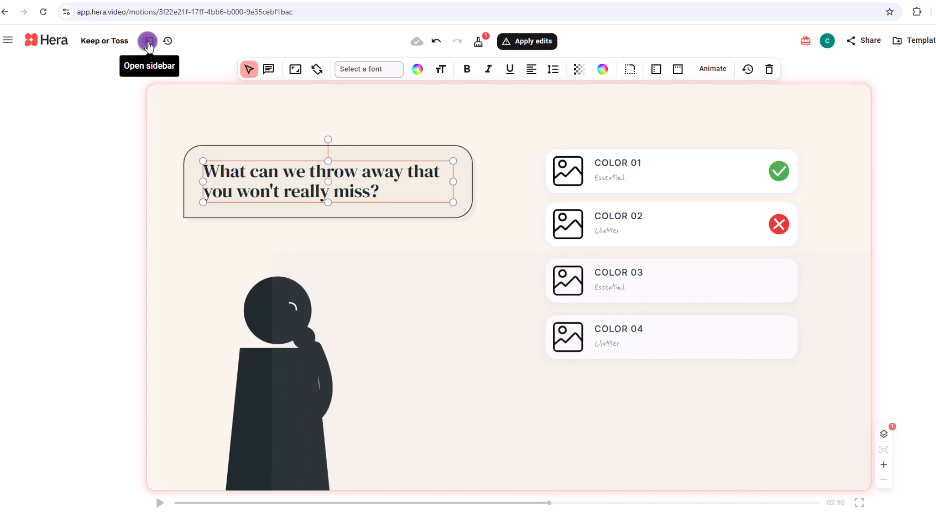
{"action": "left_click", "coordinate": [149, 42]}
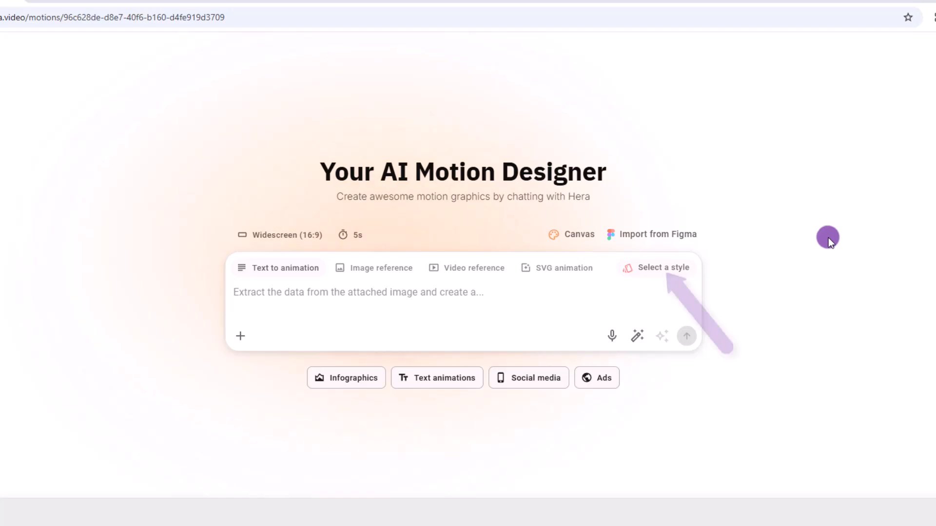
Step: Browse the public style library and preview the Glassmorphism card style without applying it
{"action": "left_click", "coordinate": [657, 269]}
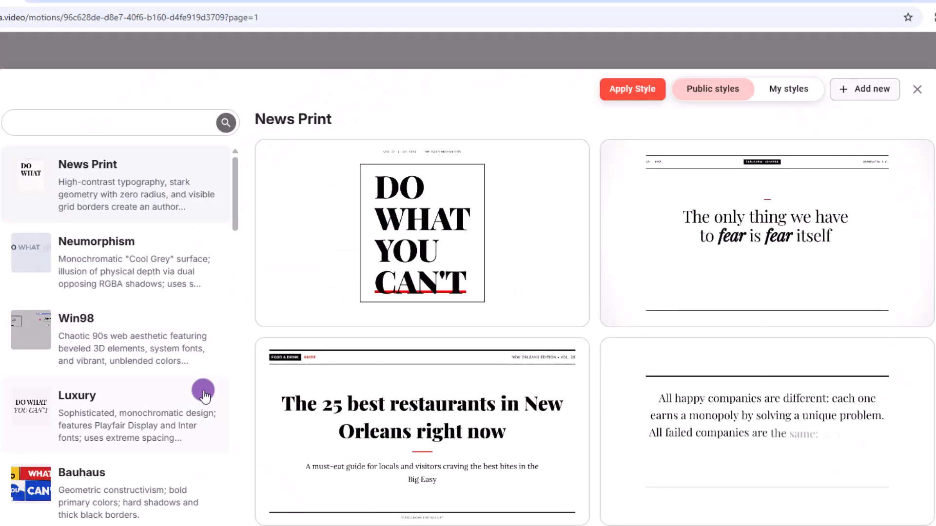
{"action": "scroll", "coordinate": [202, 390], "scroll_direction": "down", "scroll_amount": 9}
{"action": "scroll", "coordinate": [203, 392], "scroll_direction": "down", "scroll_amount": 7}
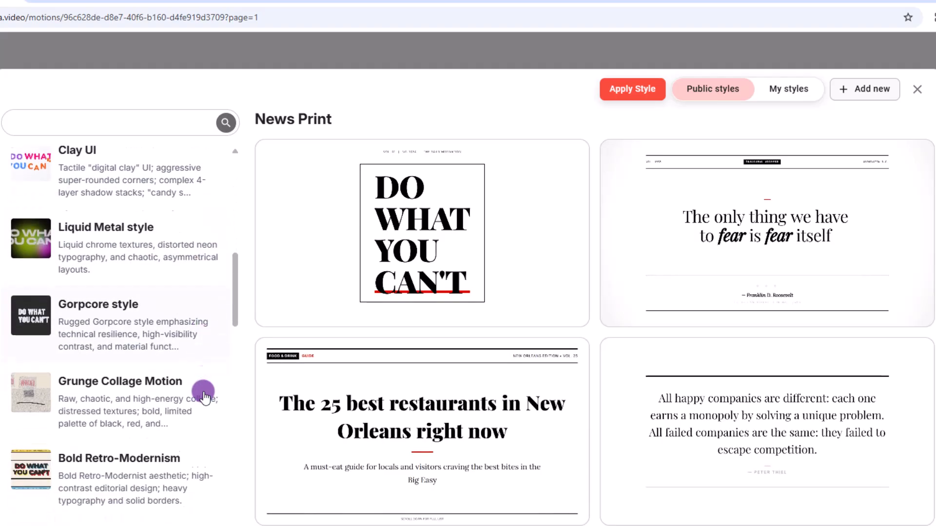
{"action": "left_click", "coordinate": [213, 355]}
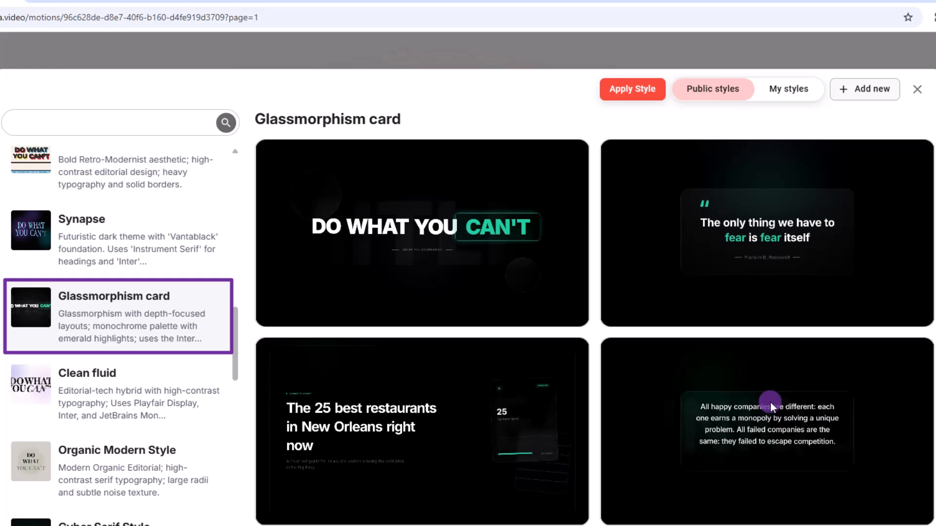
{"action": "scroll", "coordinate": [148, 359], "scroll_direction": "down", "scroll_amount": 10}
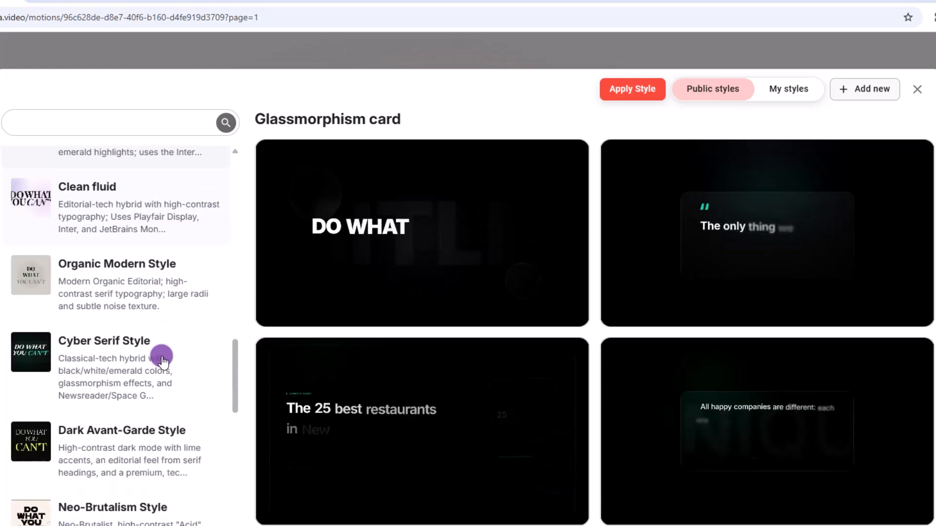
{"action": "scroll", "coordinate": [161, 358], "scroll_direction": "down", "scroll_amount": 8}
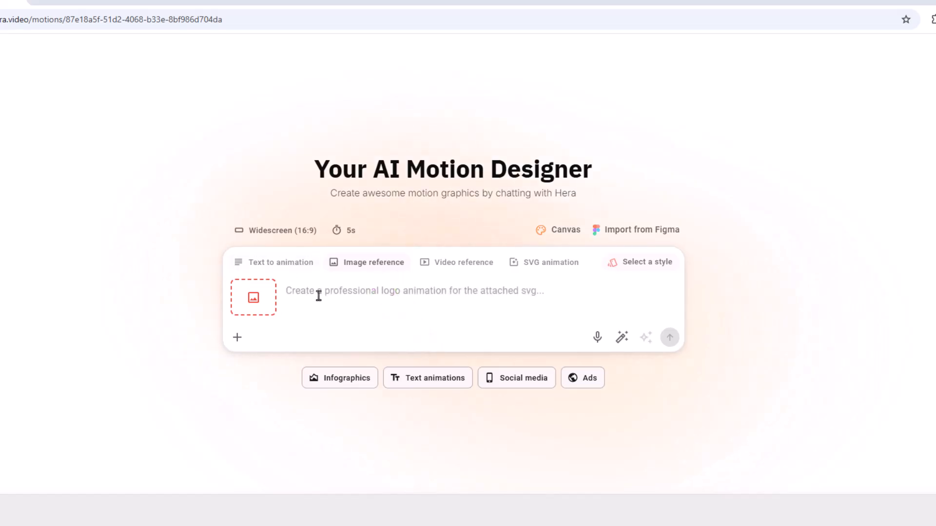
Step: Try adding an image reference to the animation prompt by choosing a picture to upload
{"action": "left_click_drag", "start_coordinate": [346, 282], "coordinate": [318, 291]}
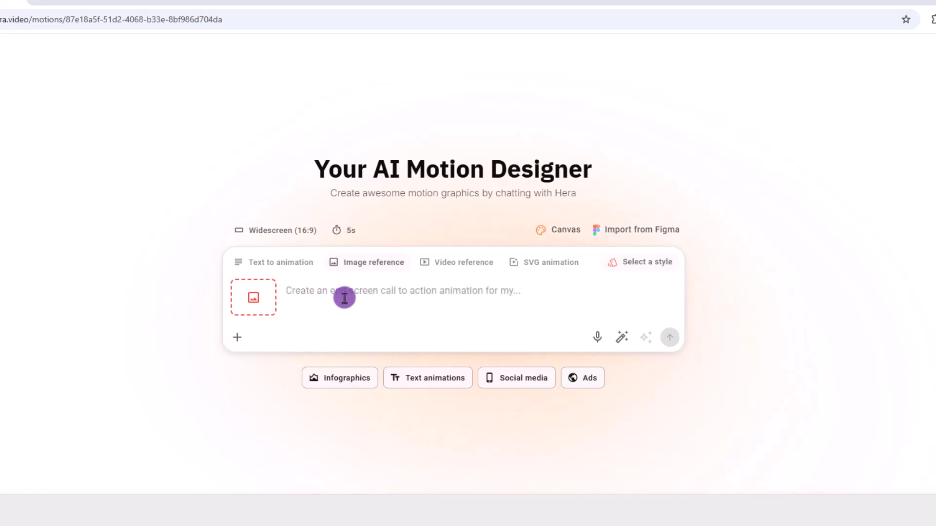
{"action": "left_click", "coordinate": [252, 297]}
{"action": "left_click", "coordinate": [287, 319]}
{"action": "left_click", "coordinate": [227, 171]}
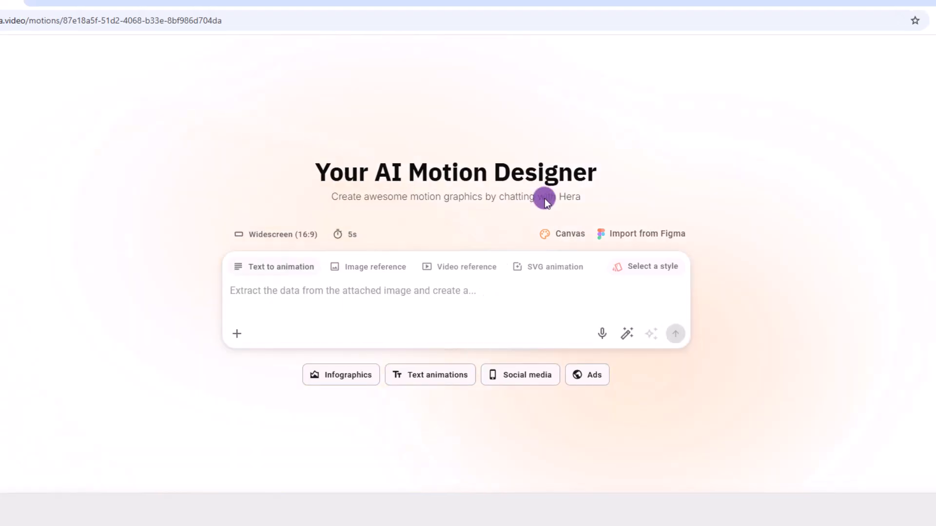
Step: Try uploading the "Yt recording for Hera Vid" clip as a video reference for the animation prompt
{"action": "left_click", "coordinate": [459, 269]}
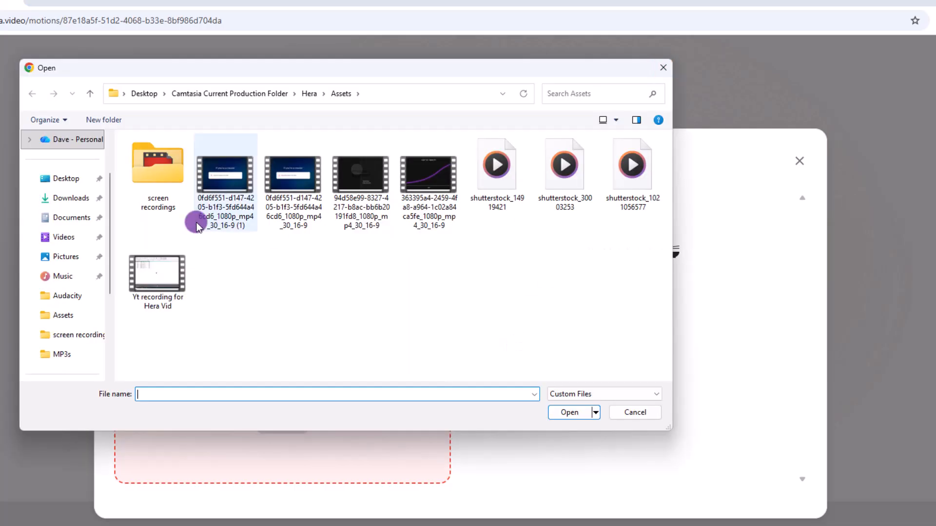
{"action": "left_click", "coordinate": [157, 278]}
{"action": "left_click", "coordinate": [570, 412]}
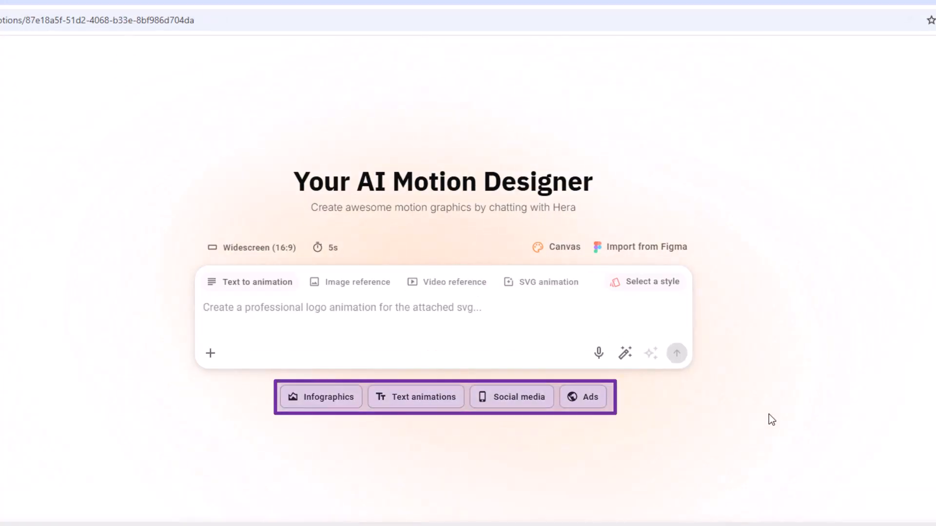
Step: Look at the ready-made prompts for Ads and pick Call to action
{"action": "left_click", "coordinate": [768, 414]}
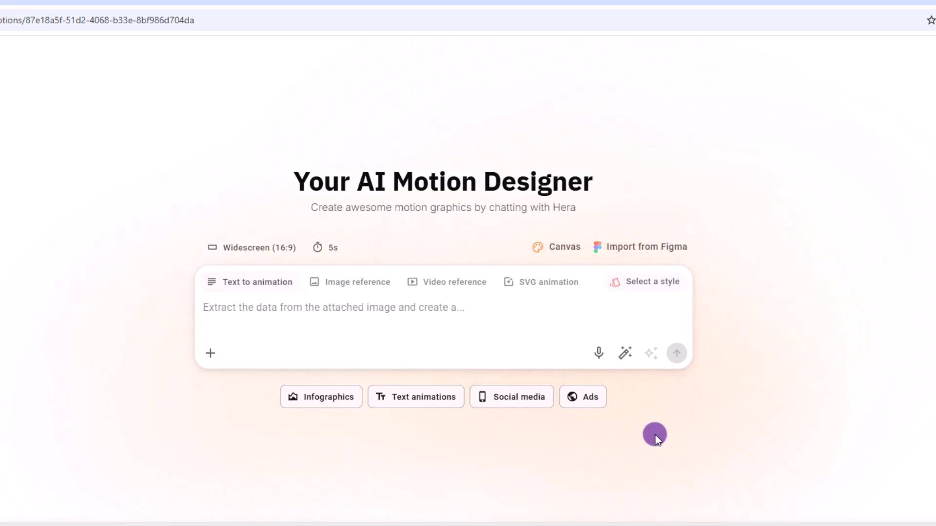
{"action": "left_click", "coordinate": [590, 403]}
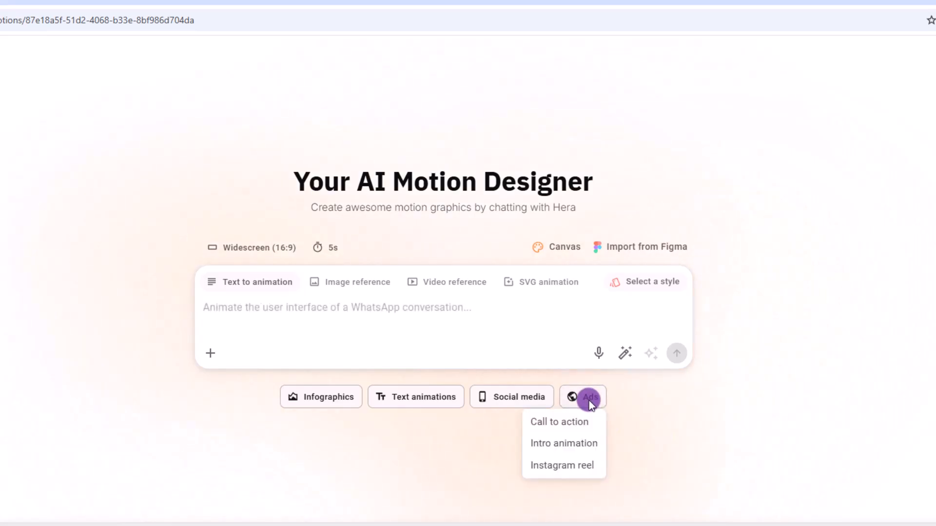
{"action": "left_click", "coordinate": [582, 422]}
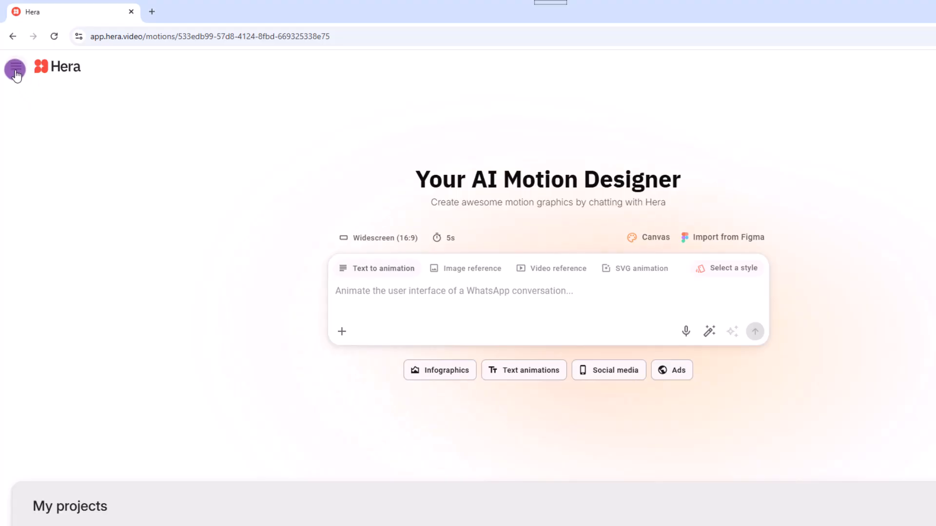
Step: Open the template gallery and look through the available animation templates
{"action": "left_click", "coordinate": [15, 69]}
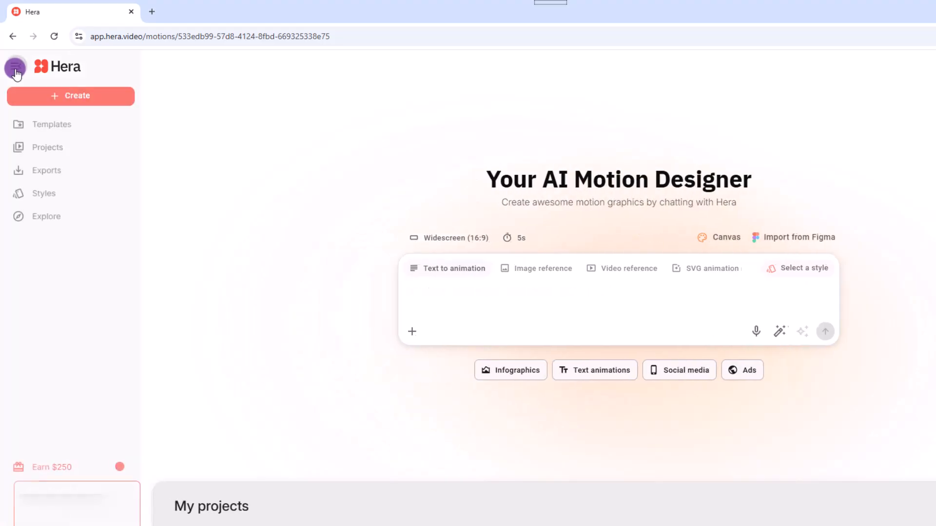
{"action": "left_click", "coordinate": [44, 125]}
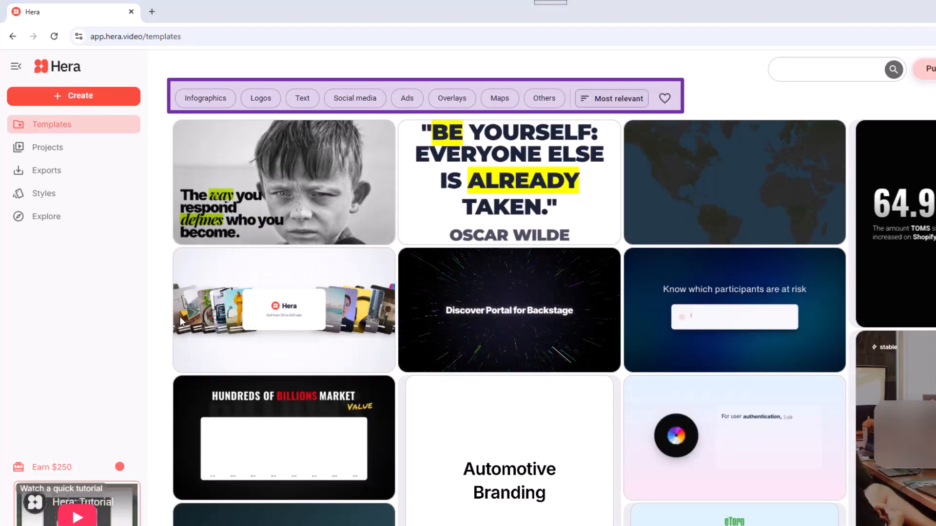
{"action": "mouse_move", "coordinate": [326, 282]}
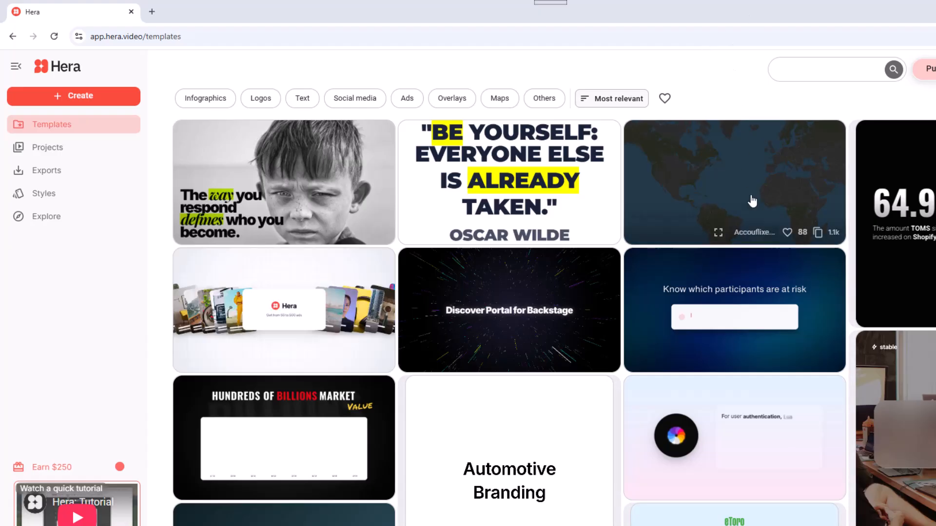
{"action": "scroll", "coordinate": [756, 223], "scroll_direction": "down", "scroll_amount": 1}
{"action": "scroll", "coordinate": [758, 227], "scroll_direction": "down", "scroll_amount": 6}
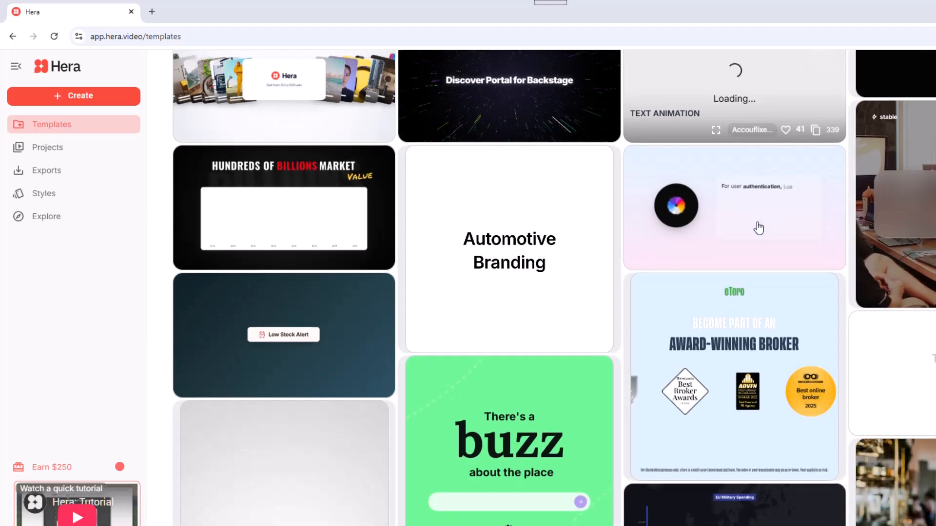
{"action": "scroll", "coordinate": [758, 227], "scroll_direction": "down", "scroll_amount": 4}
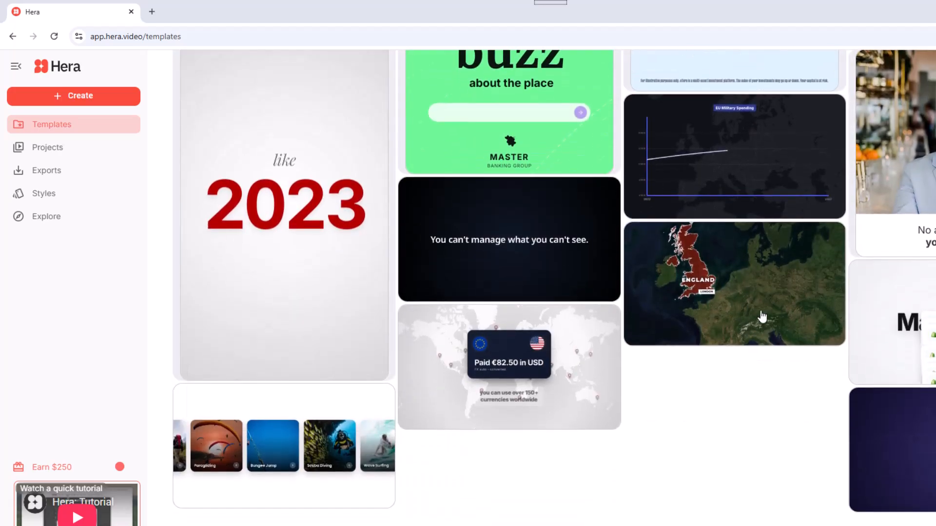
{"action": "scroll", "coordinate": [758, 346], "scroll_direction": "up", "scroll_amount": 10}
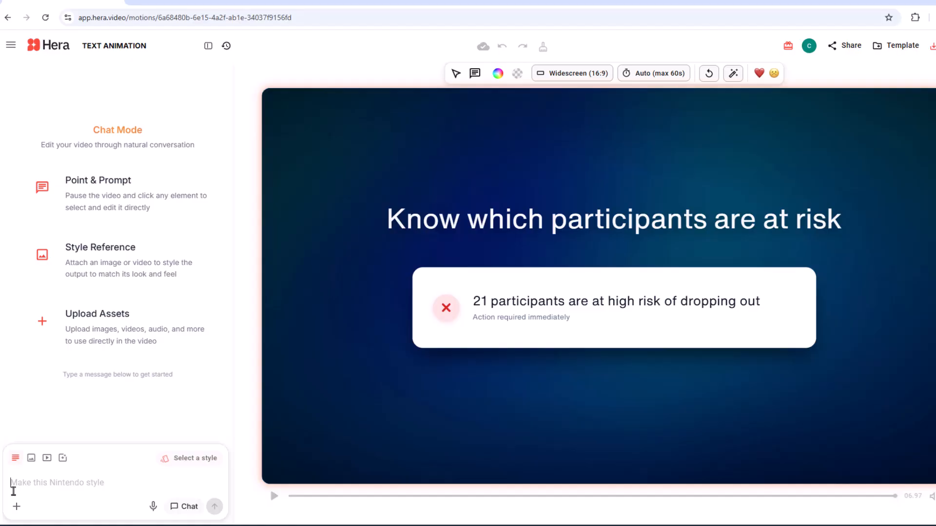
Step: Write a chat request changing "Know which participants are at risk" to "please like and subscribe" and the red X to a green circle with a check mark
{"action": "left_click", "coordinate": [14, 491]}
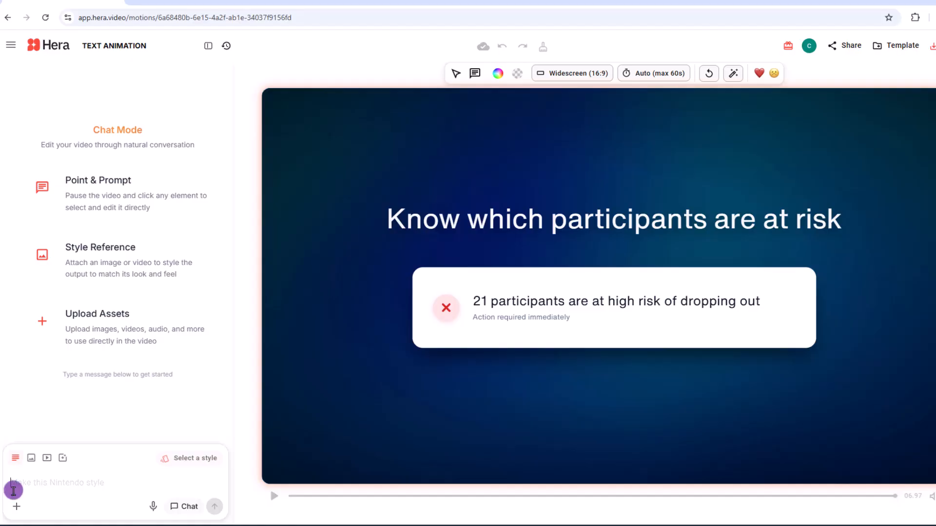
{"action": "type", "text": "Change the text that reads, know which participants are at risk to, please like and subscribe.  Change the red x to a green circle with a check mark,"}
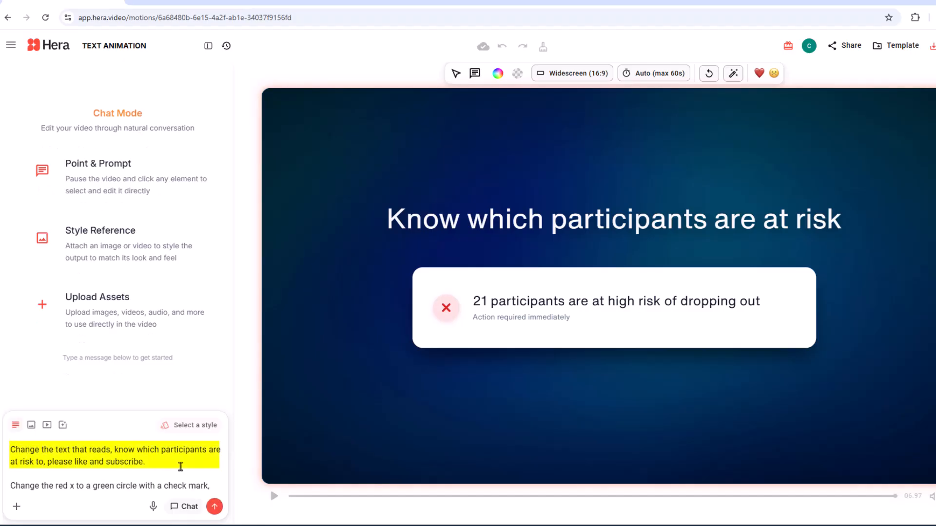